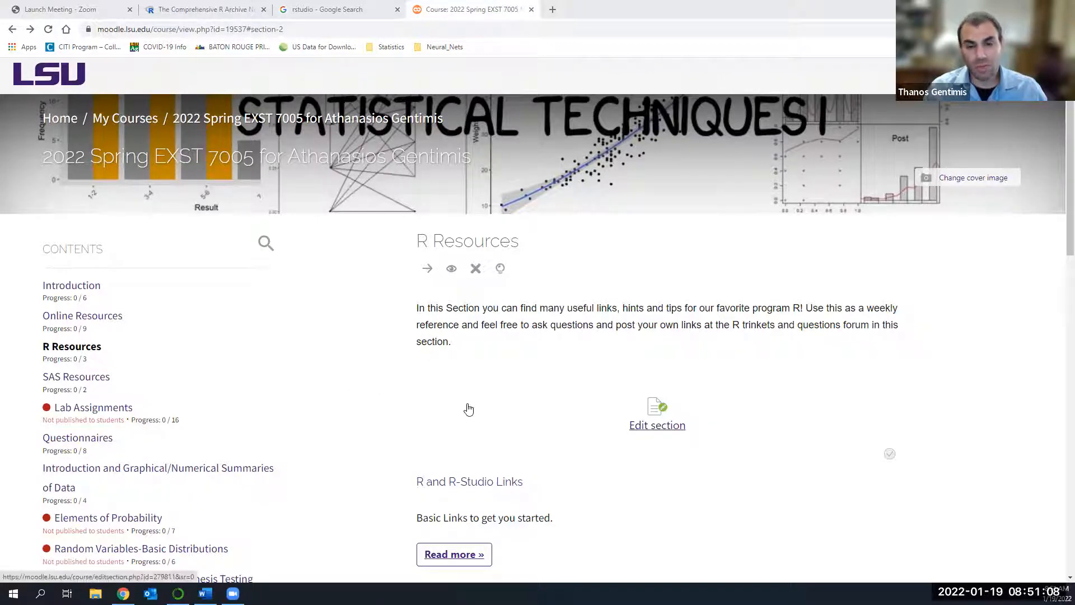
Open the R and R-Studio Links page from the R Resources section and follow its link to the R download site.
scroll(392, 410, down, 1)
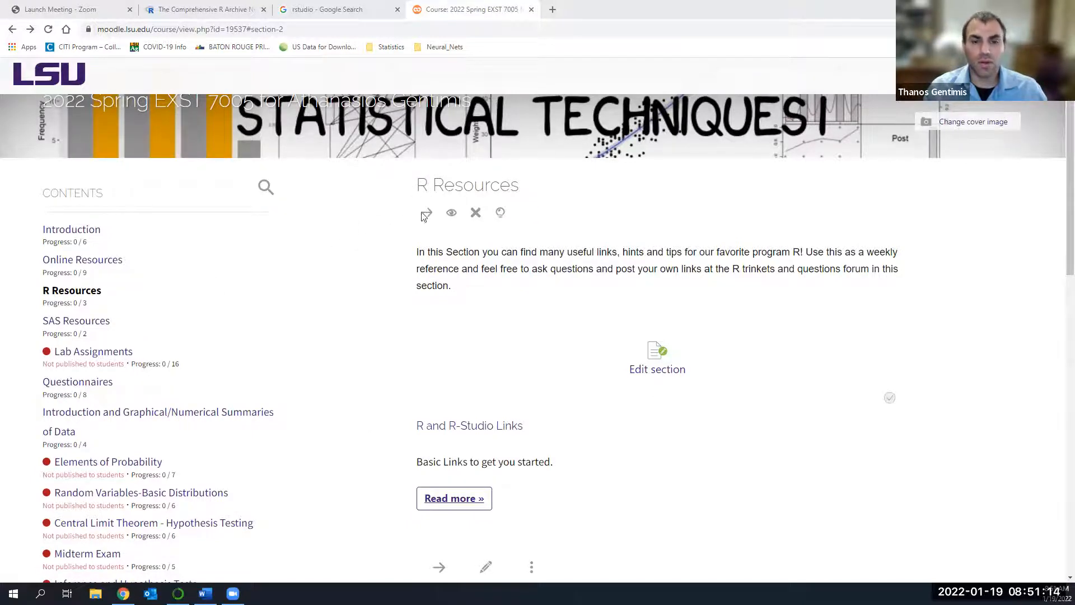
scroll(432, 281, down, 4)
scroll(431, 286, up, 1)
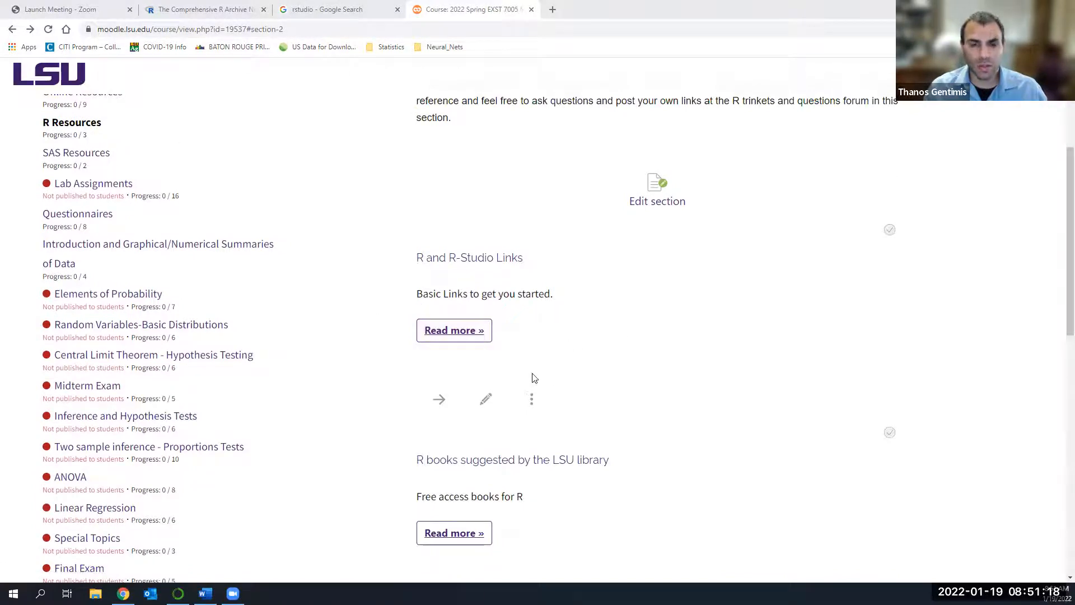
click(454, 331)
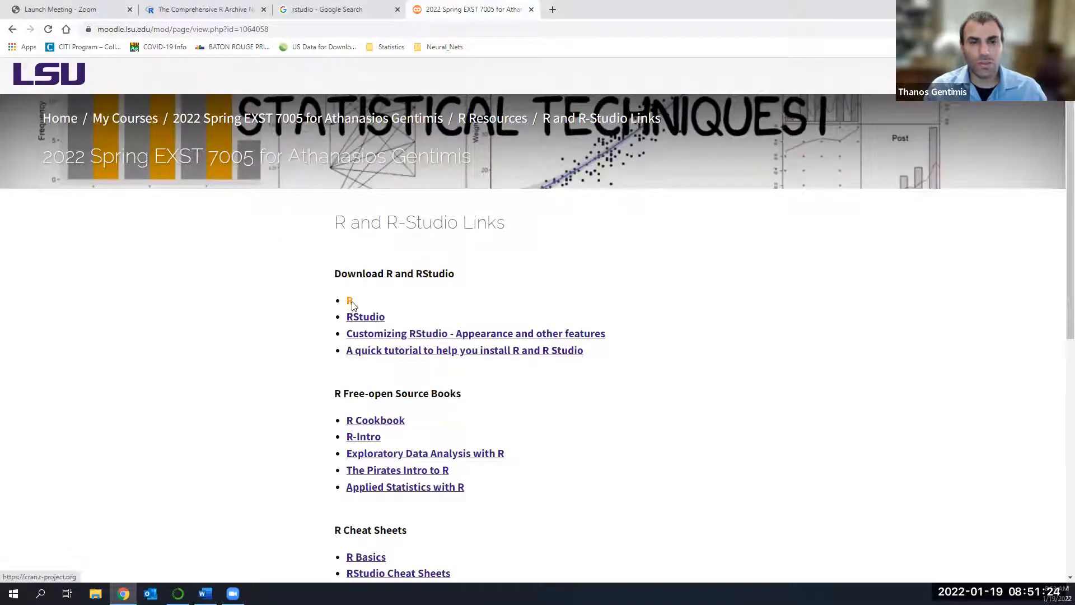
click(351, 301)
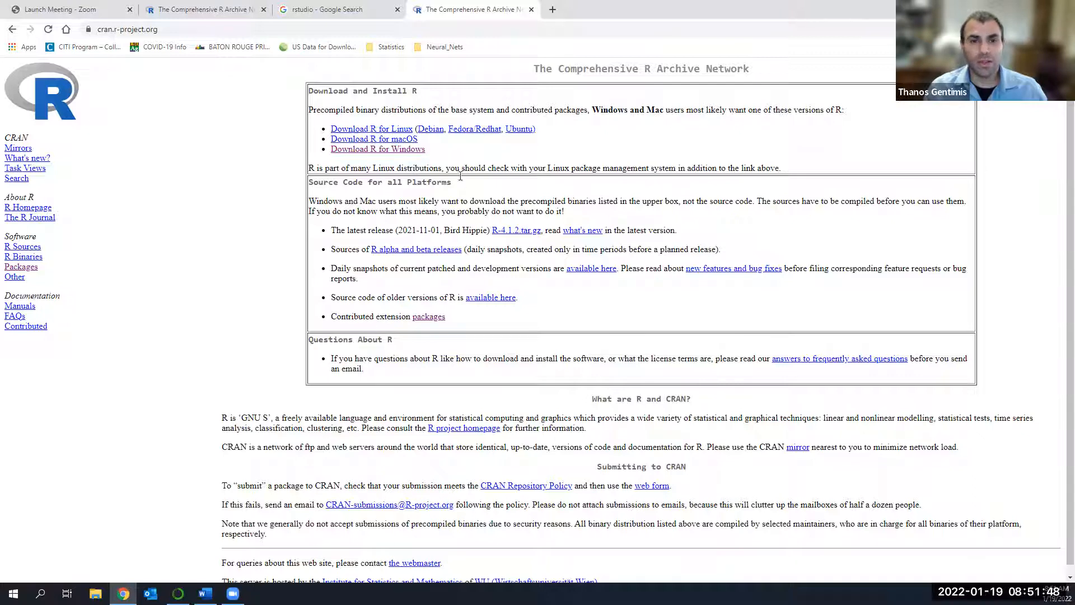
Download the R 4.1.2 first-time installer for Windows and save it in Downloads as R-4.1.2-win (1).exe.
click(371, 150)
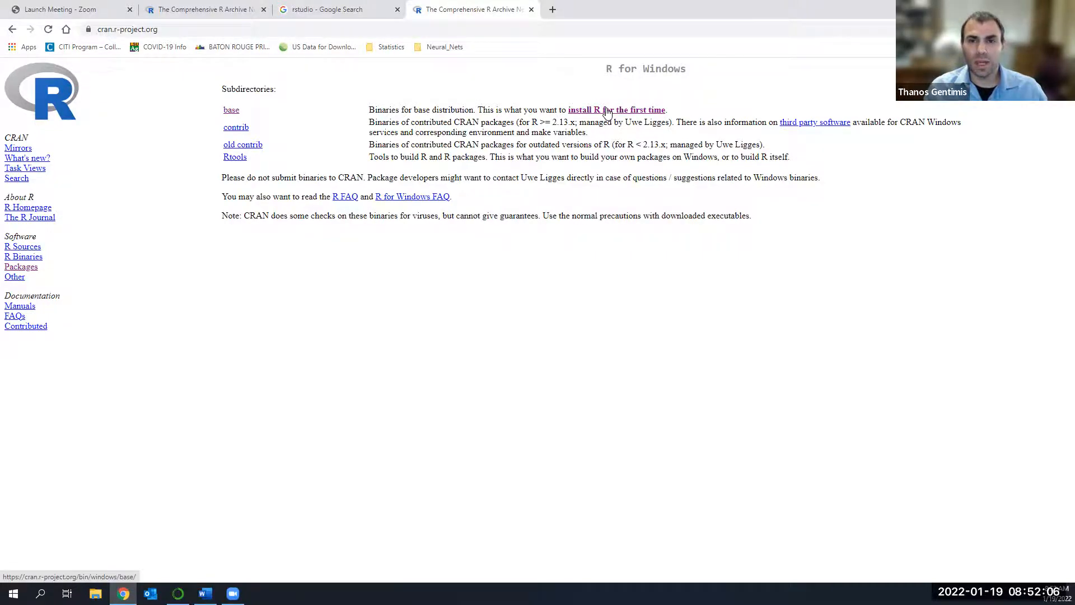
click(608, 111)
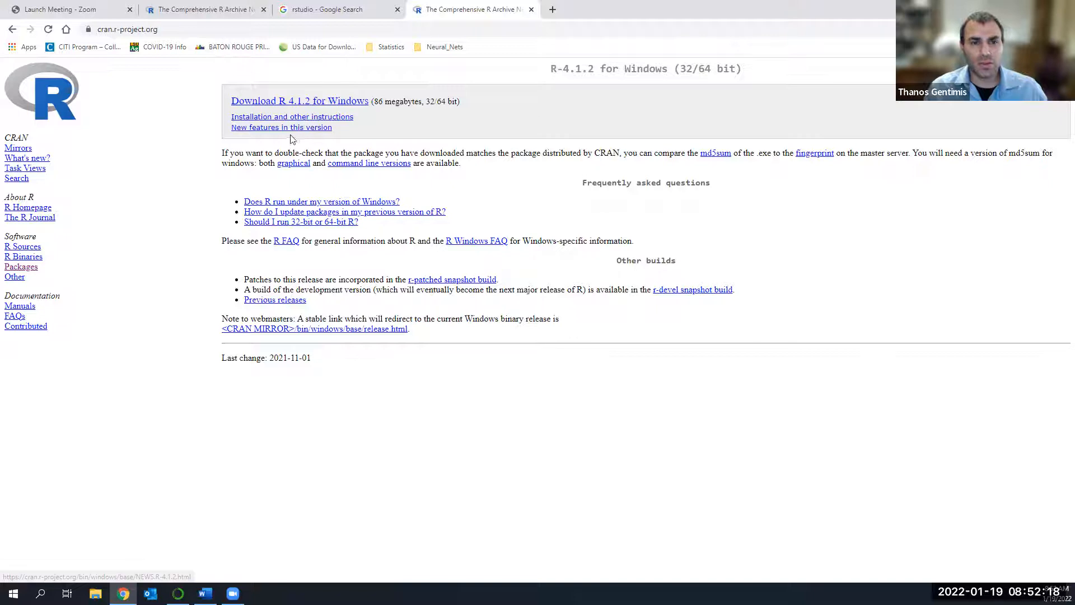
click(324, 102)
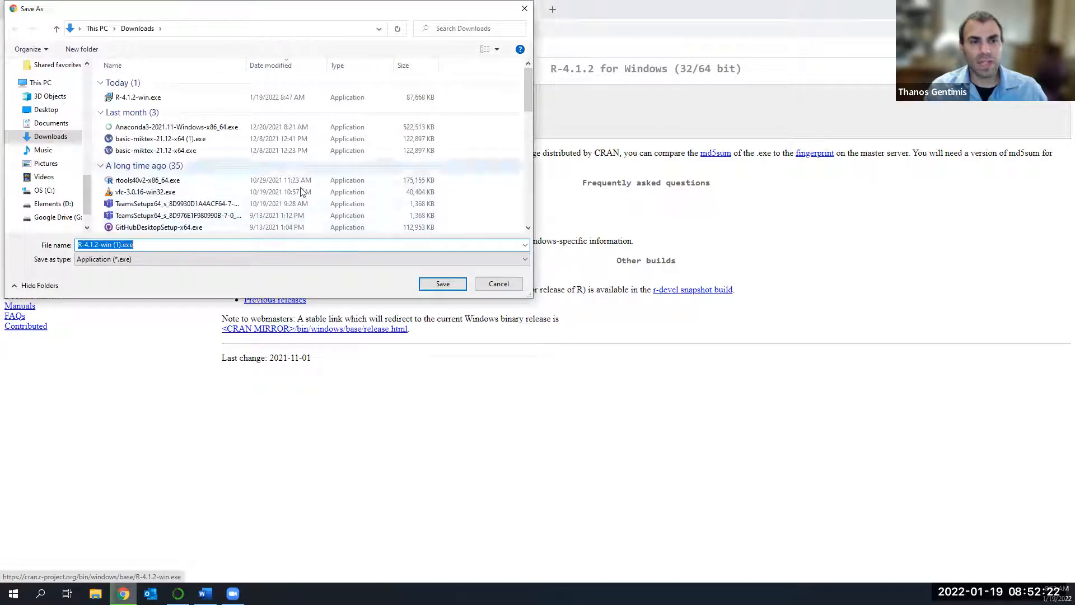
click(442, 285)
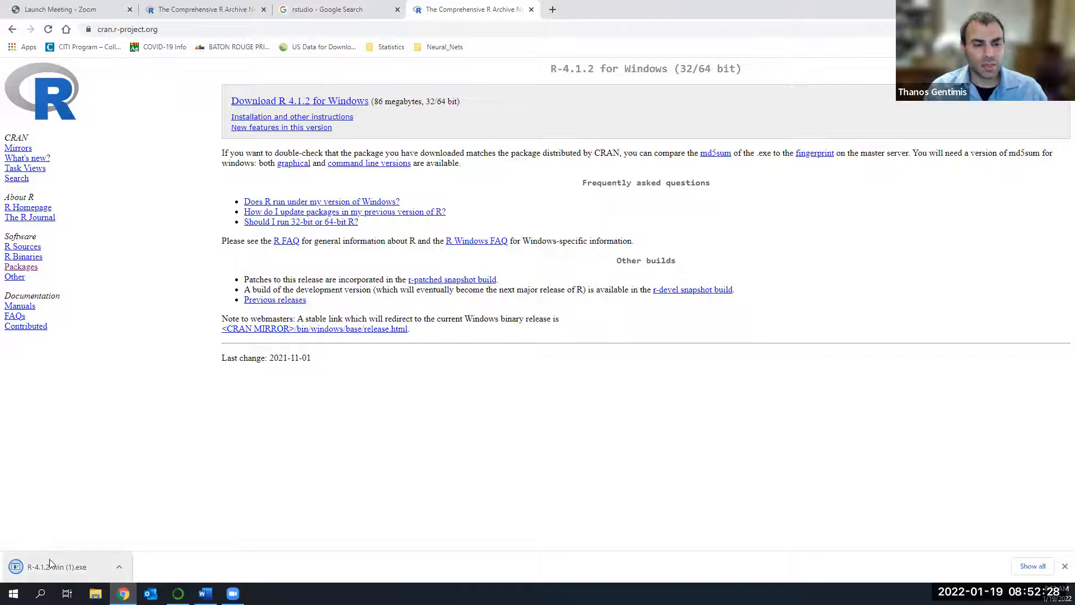
Run the downloaded R installer, accept the licence information and keep C:\Program Files\R\R-4.1.2 as the destination folder.
click(78, 570)
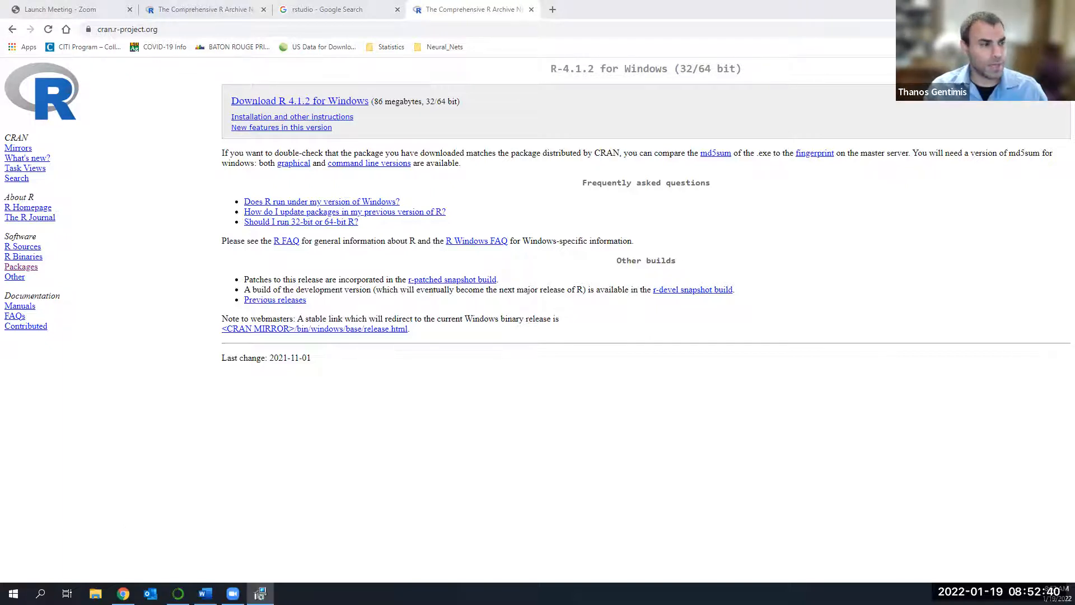
click(204, 325)
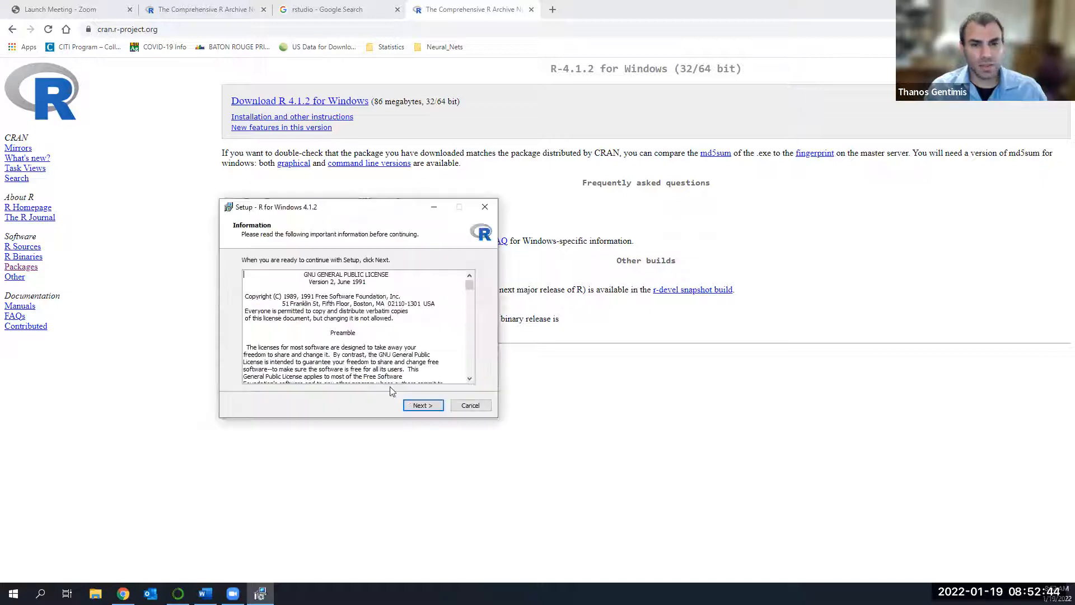
click(422, 404)
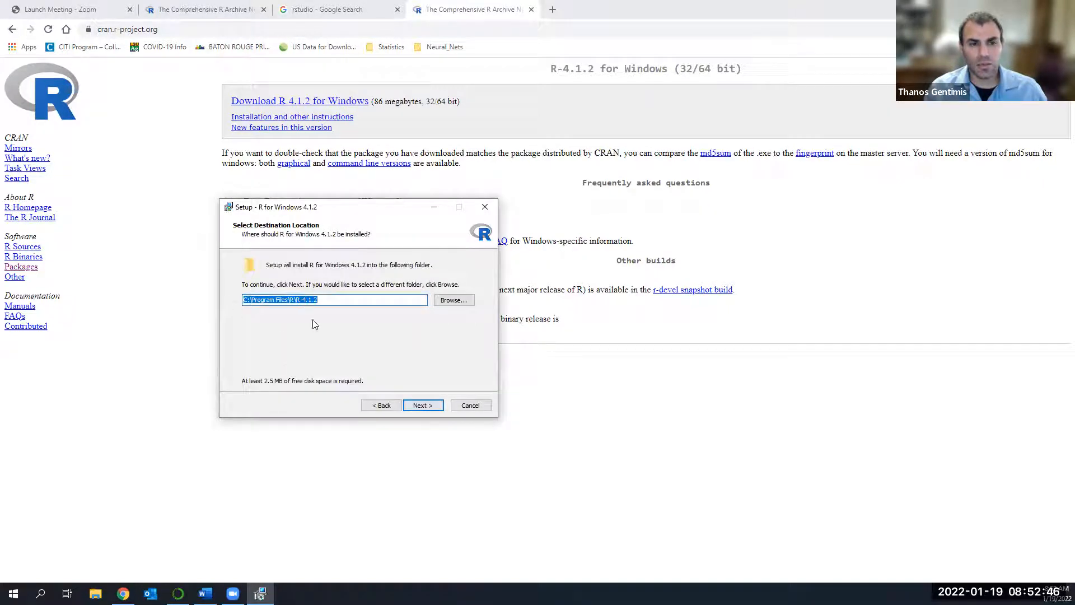
click(422, 408)
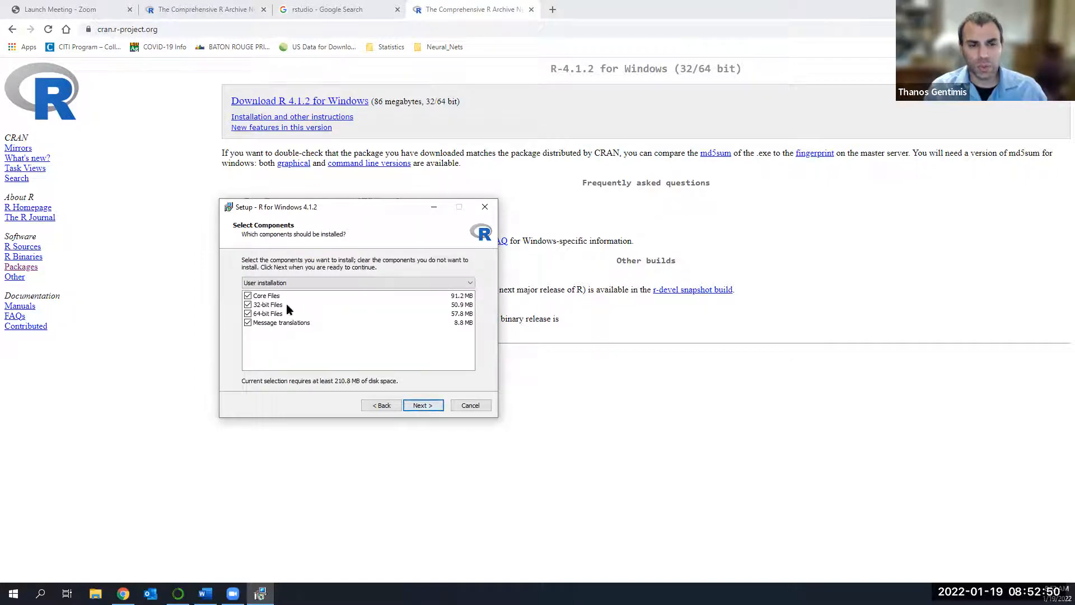
Complete the R setup with all components, default startup options, Start Menu folder R, no extra shortcuts and both registry entries.
click(421, 407)
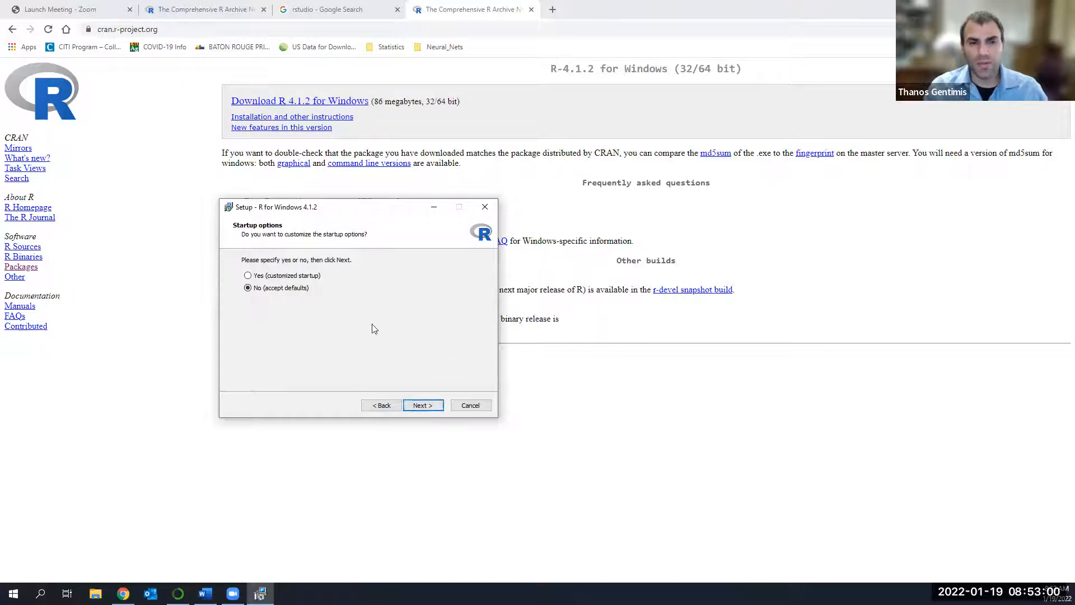
click(424, 405)
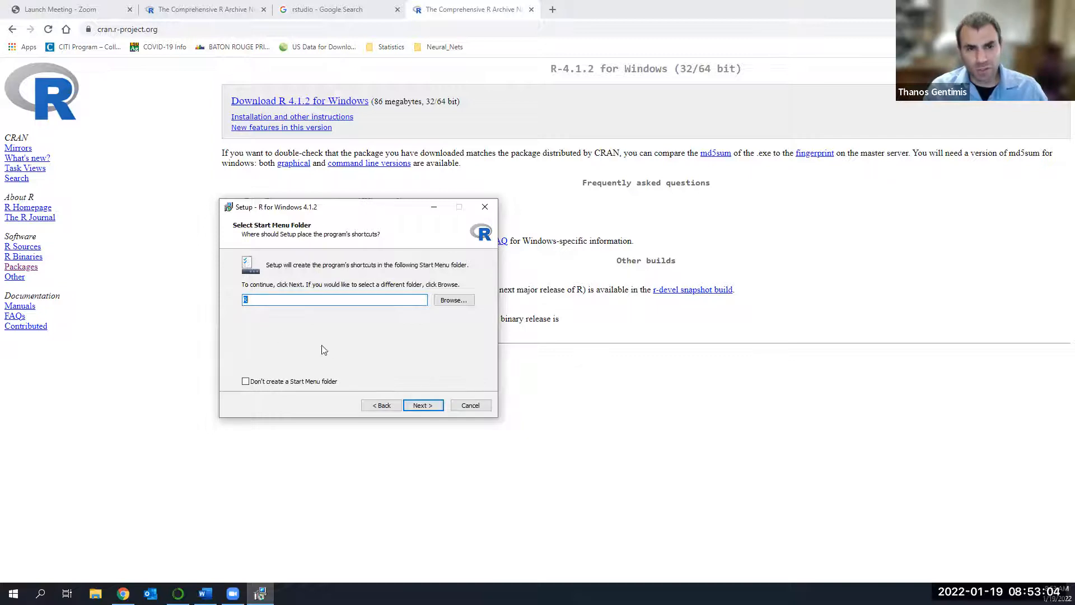
click(423, 405)
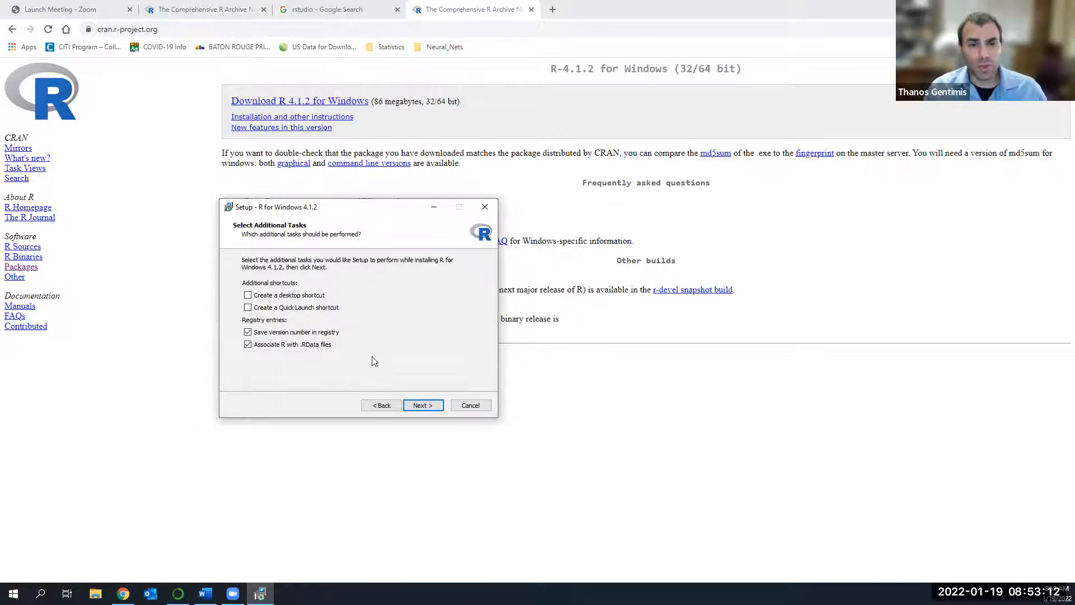
click(430, 407)
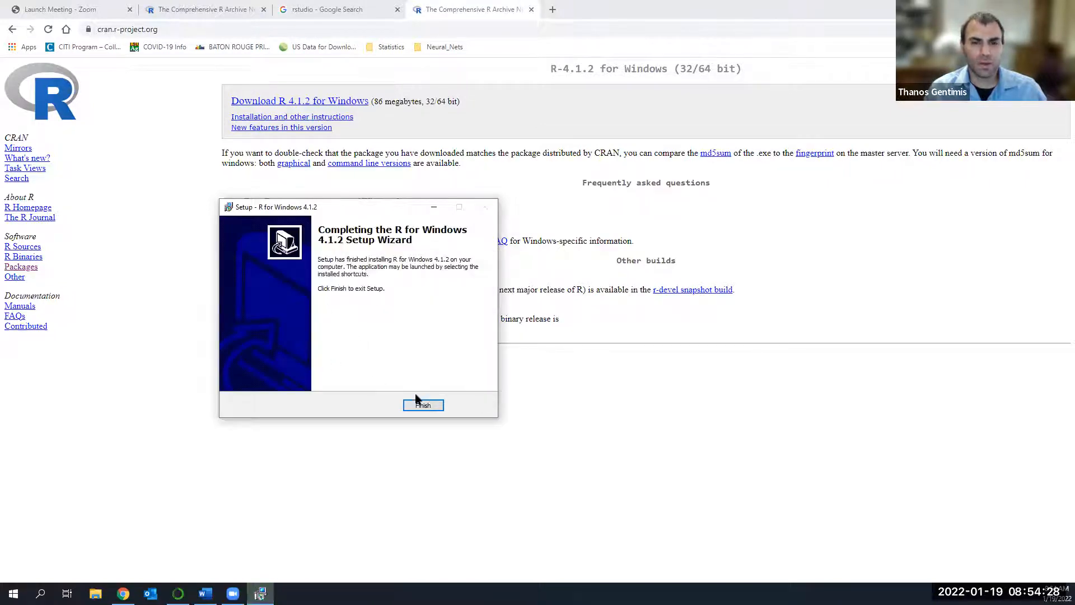
click(423, 405)
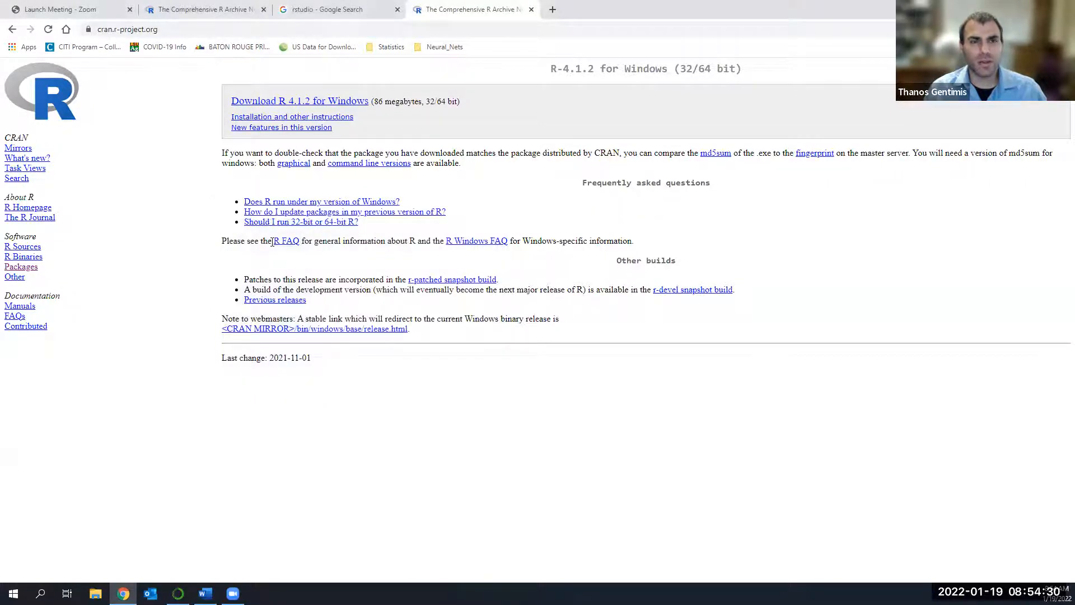
Return to the course's R and R-Studio Links page and open the RStudio website from it.
click(12, 30)
click(12, 30)
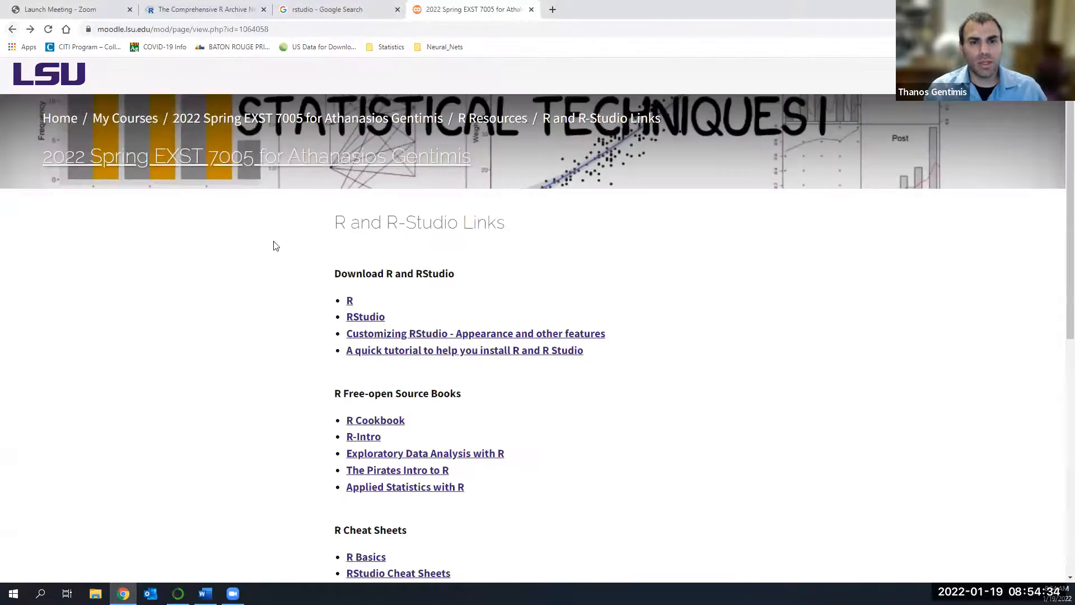
click(363, 318)
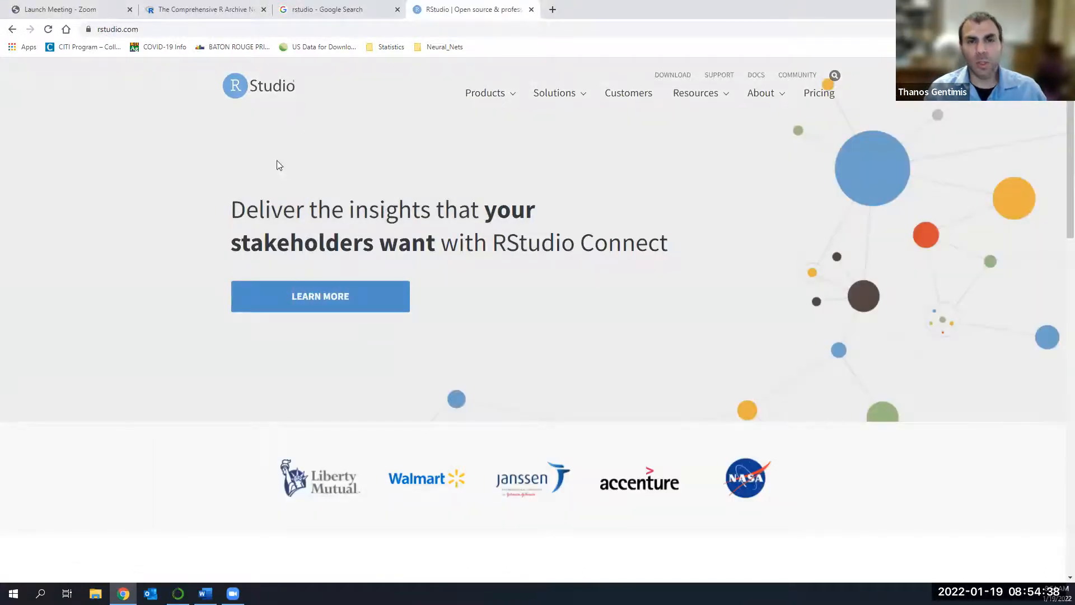
Open the download page for the Open Source Edition of RStudio Desktop from the RStudio product page.
mouse_move(482, 94)
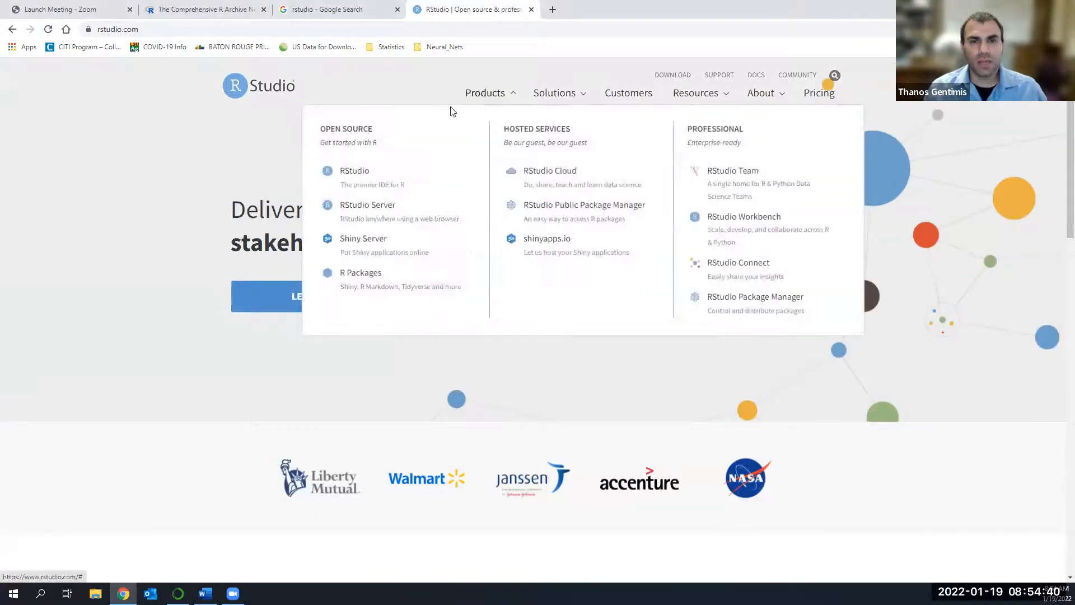
click(353, 185)
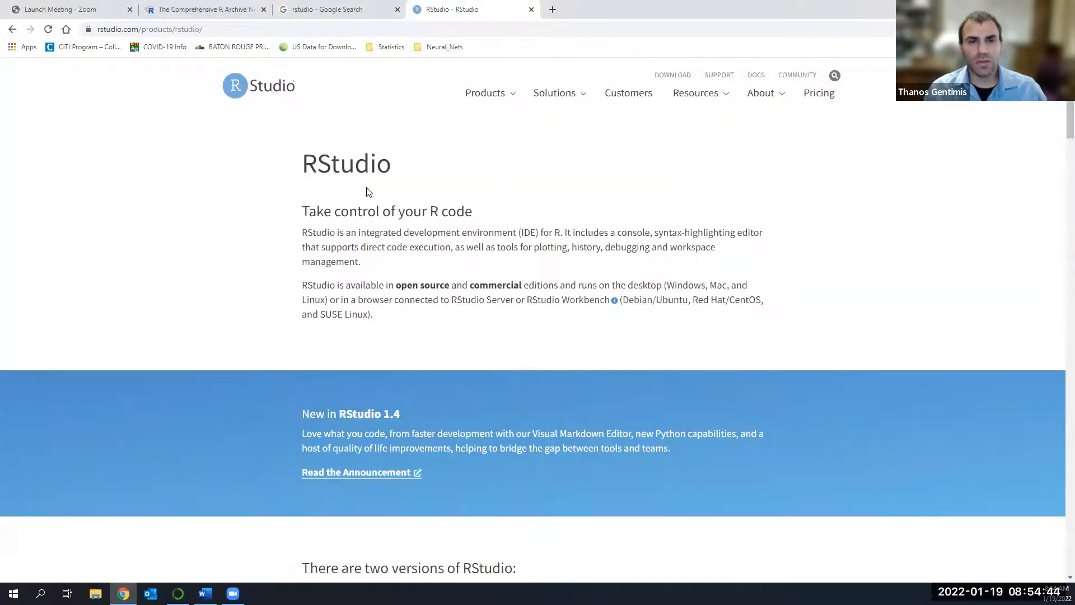
scroll(381, 225, down, 4)
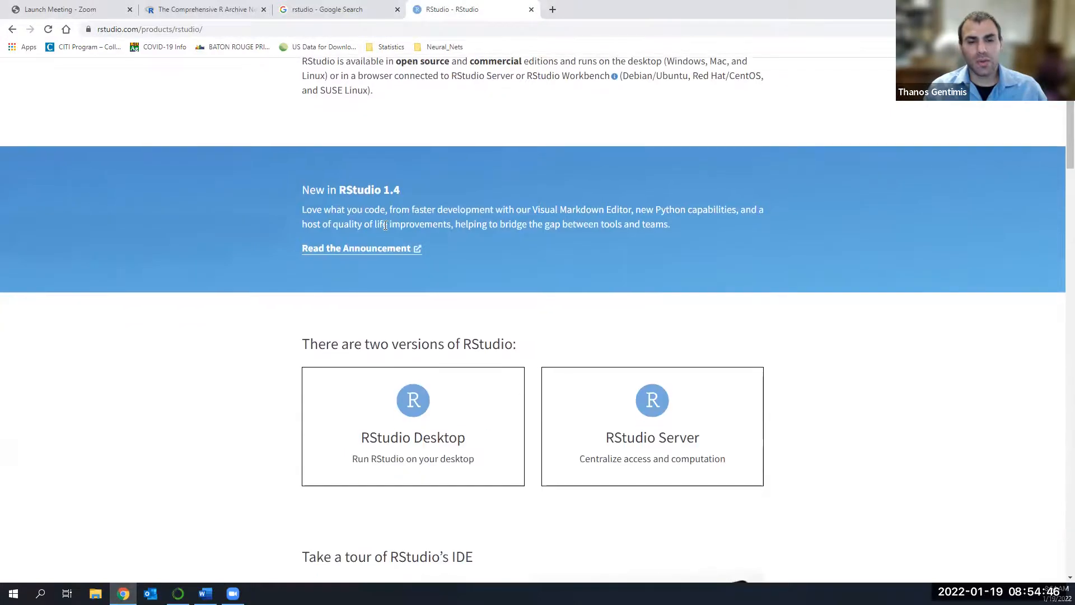
scroll(387, 224, down, 3)
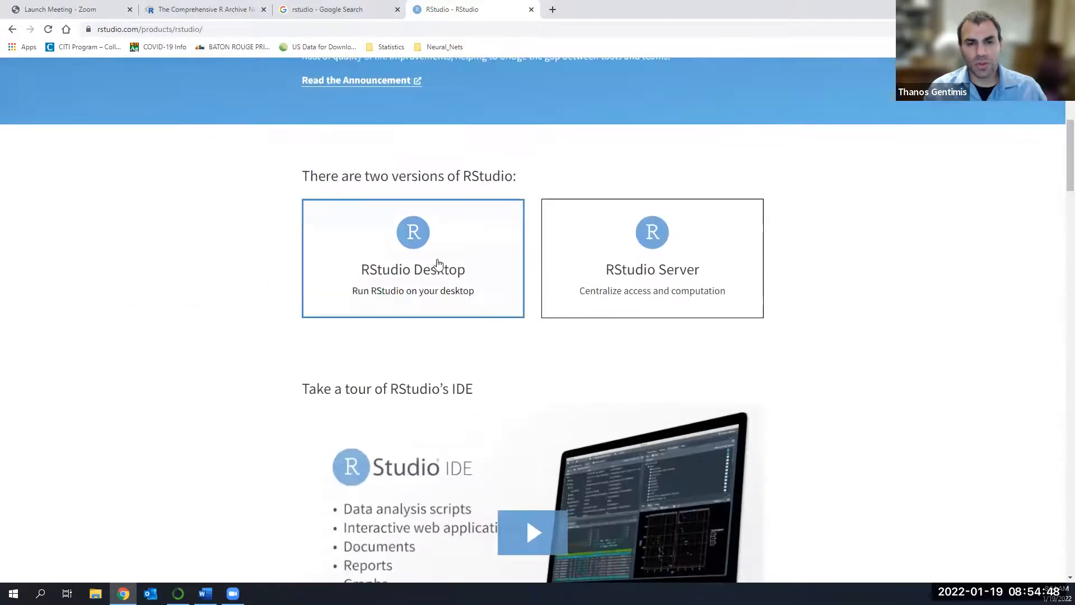
click(417, 263)
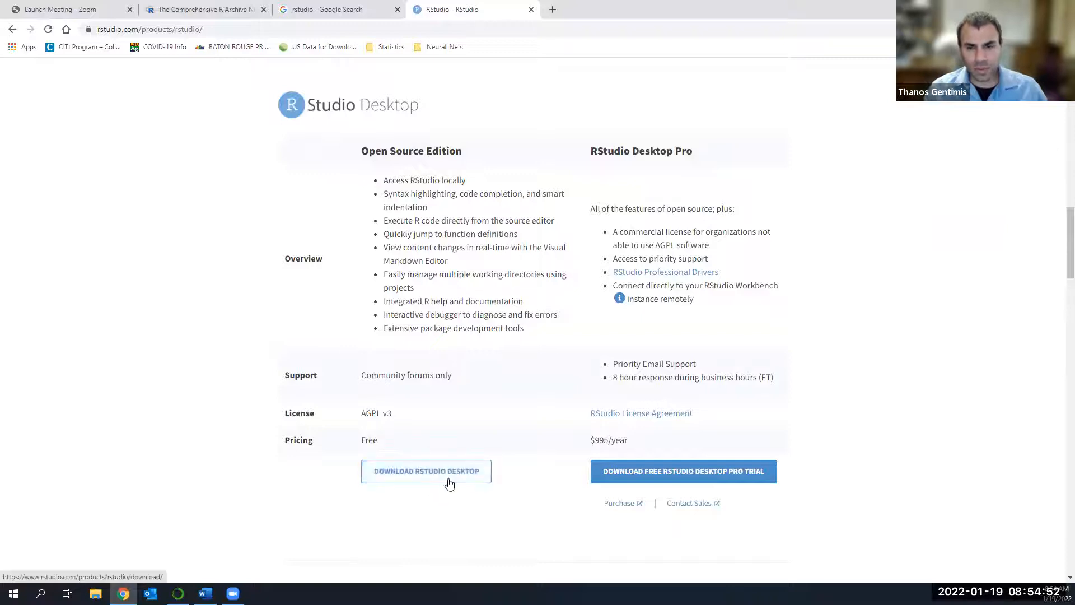
click(401, 472)
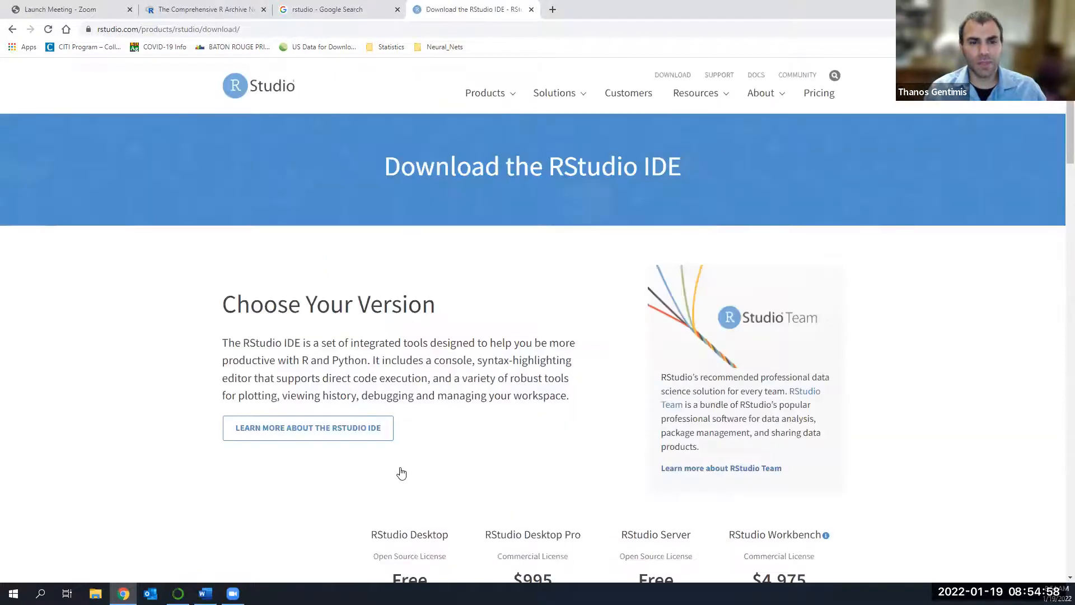
Choose the free RStudio Desktop version and save its Windows installer, RStudio-2021.09.2-382.exe, in Downloads.
scroll(401, 474, down, 1)
scroll(401, 473, down, 3)
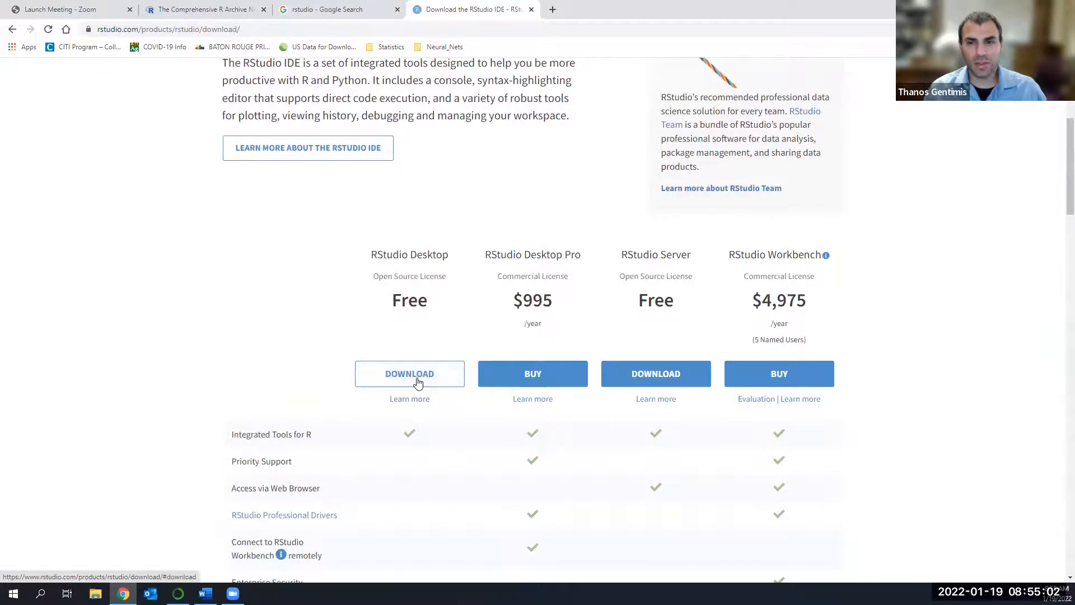
click(417, 382)
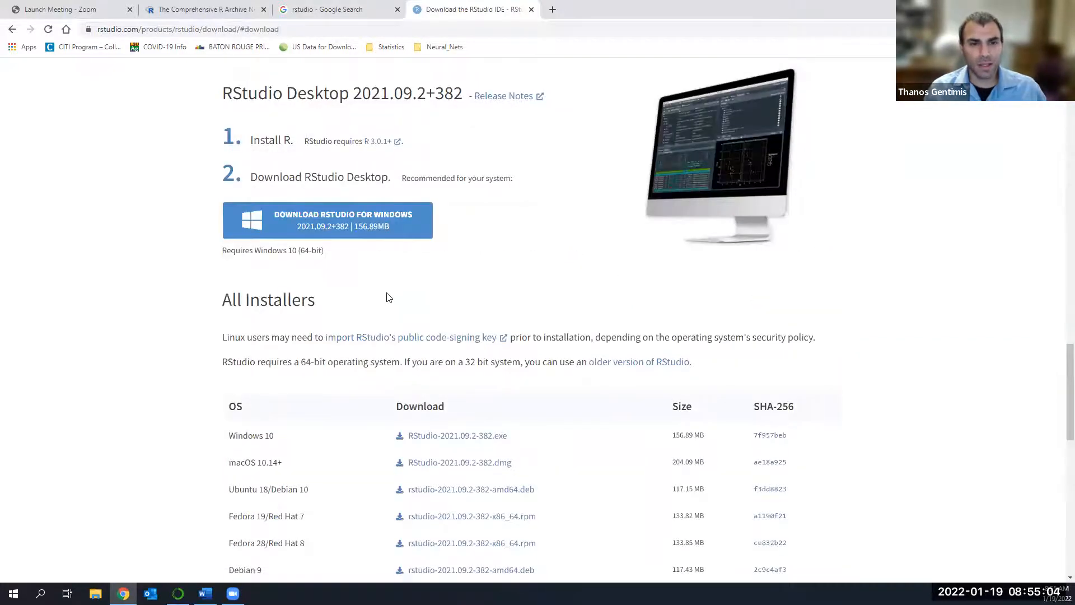
scroll(389, 297, down, 1)
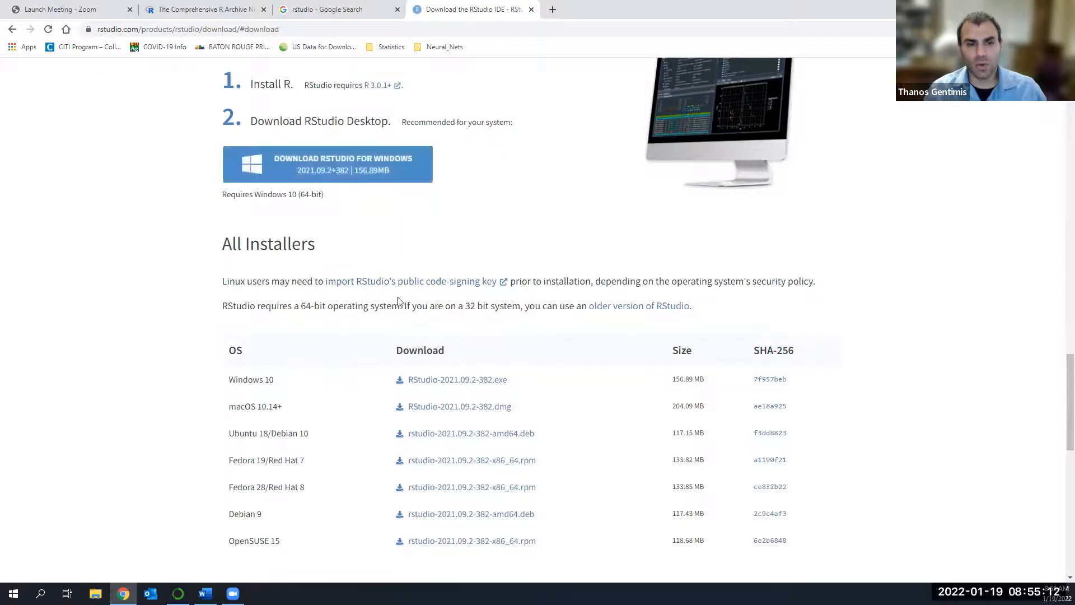
scroll(434, 280, down, 3)
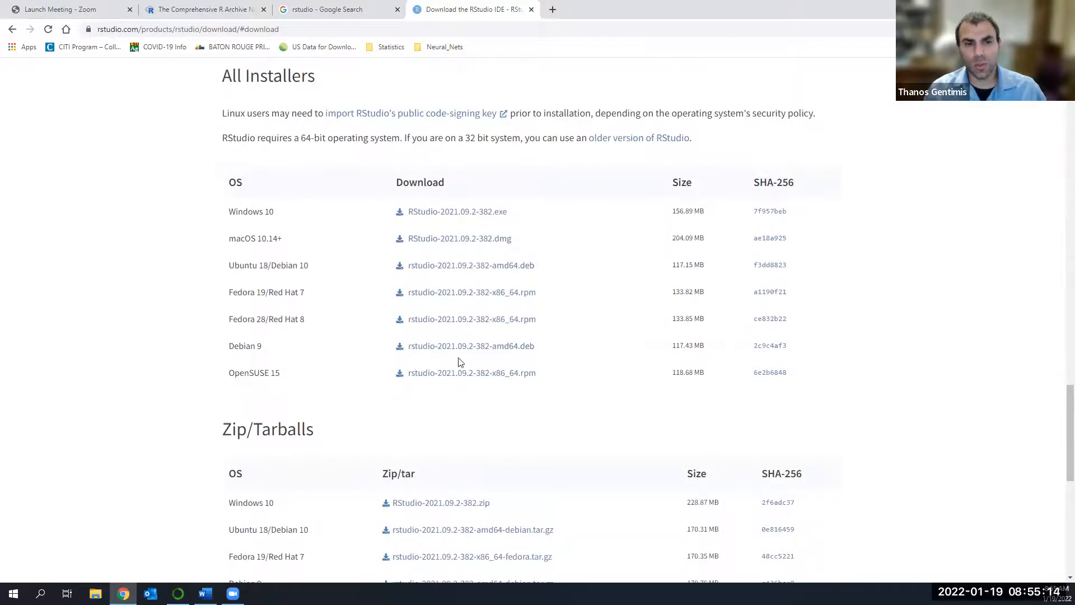
scroll(458, 363, up, 4)
click(350, 220)
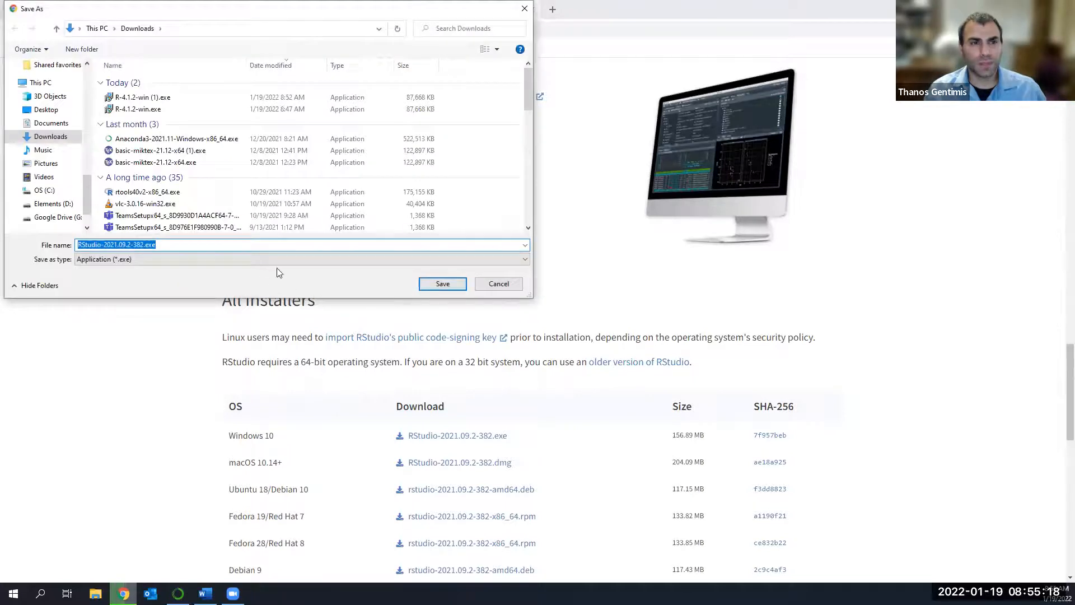
click(437, 284)
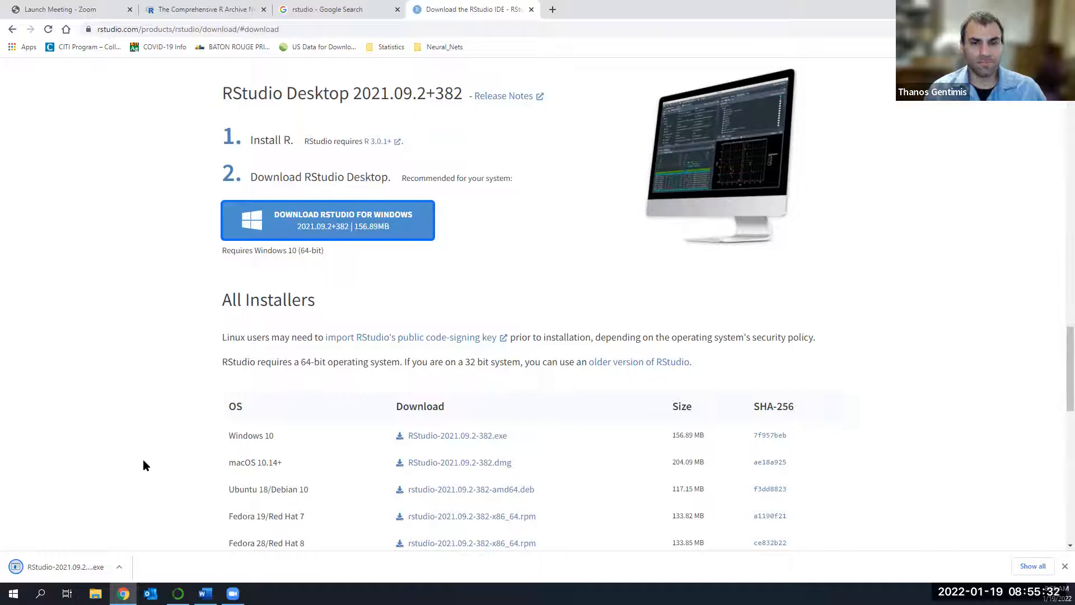
Launch the downloaded RStudio-2021.09.2-382.exe installer.
click(104, 567)
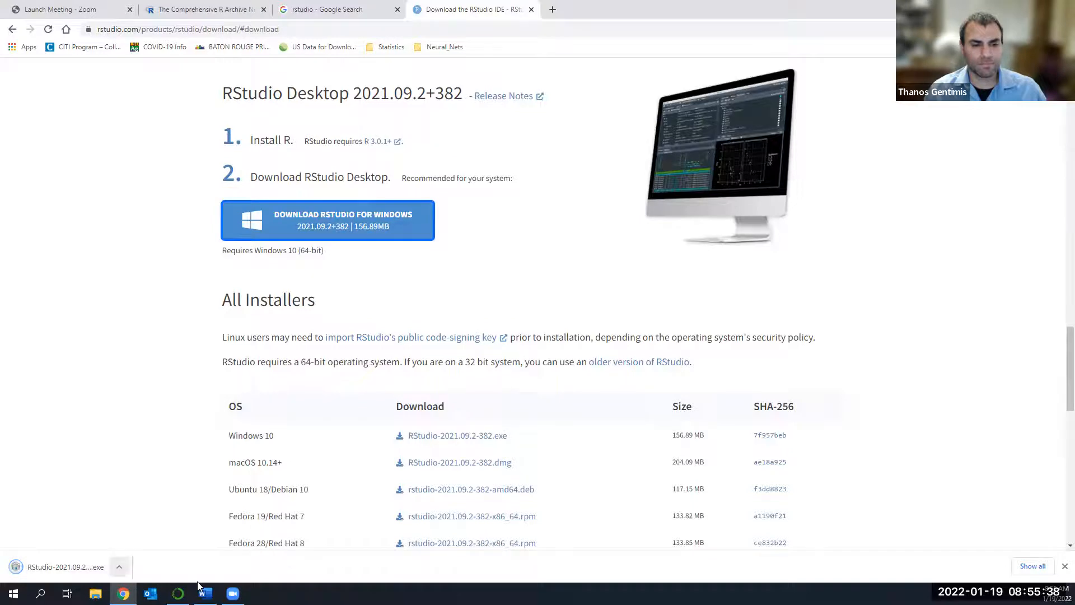
click(119, 569)
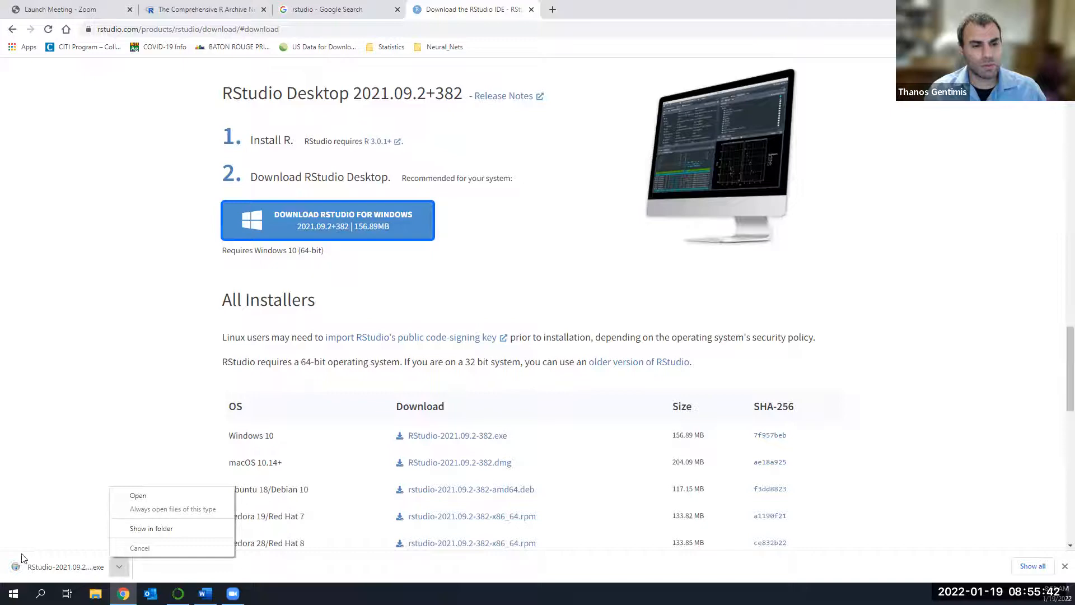
click(73, 365)
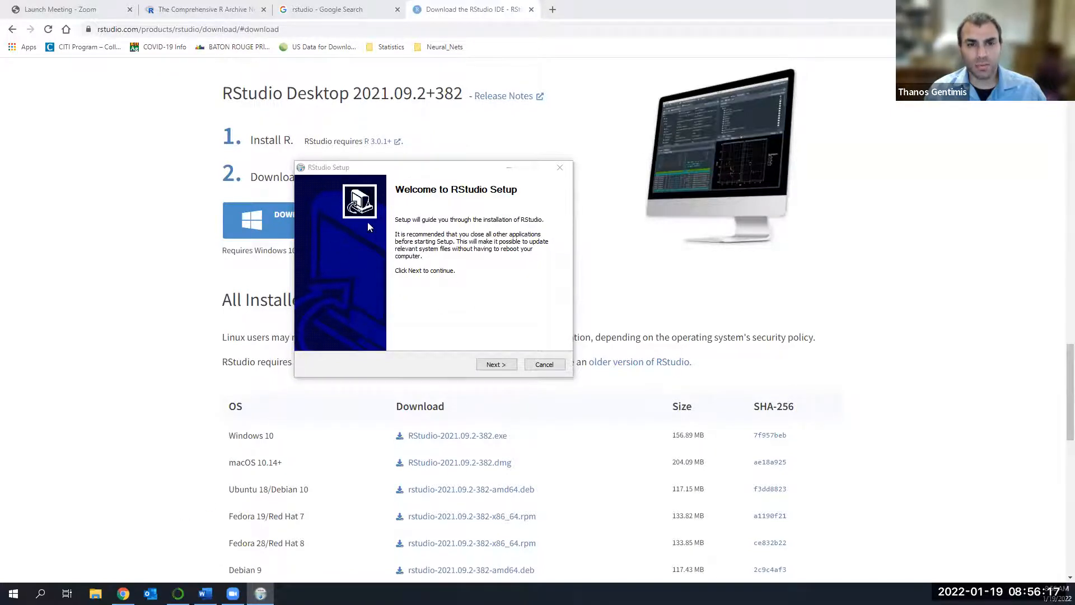
Install RStudio in C:\Program Files\RStudio with the Start Menu folder RStudio and shortcuts kept, and finish the setup.
click(494, 365)
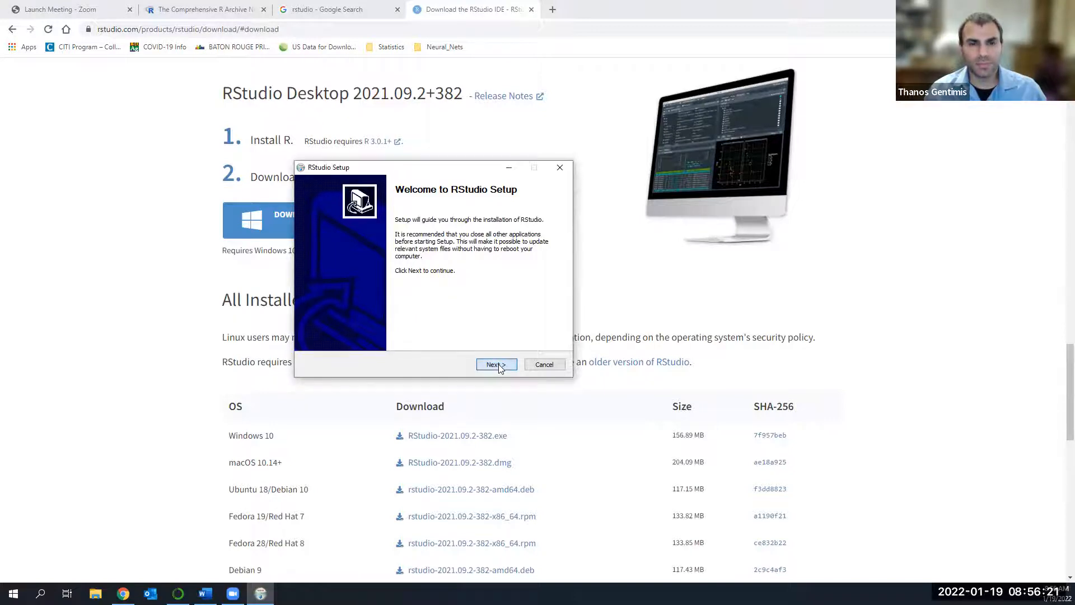
click(494, 365)
click(494, 365)
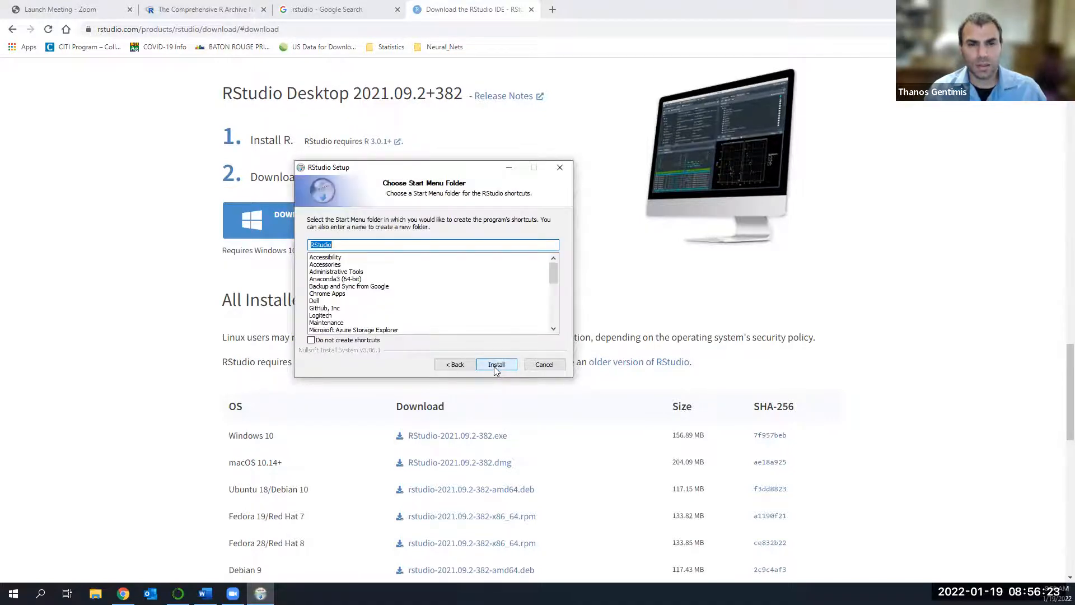
click(468, 365)
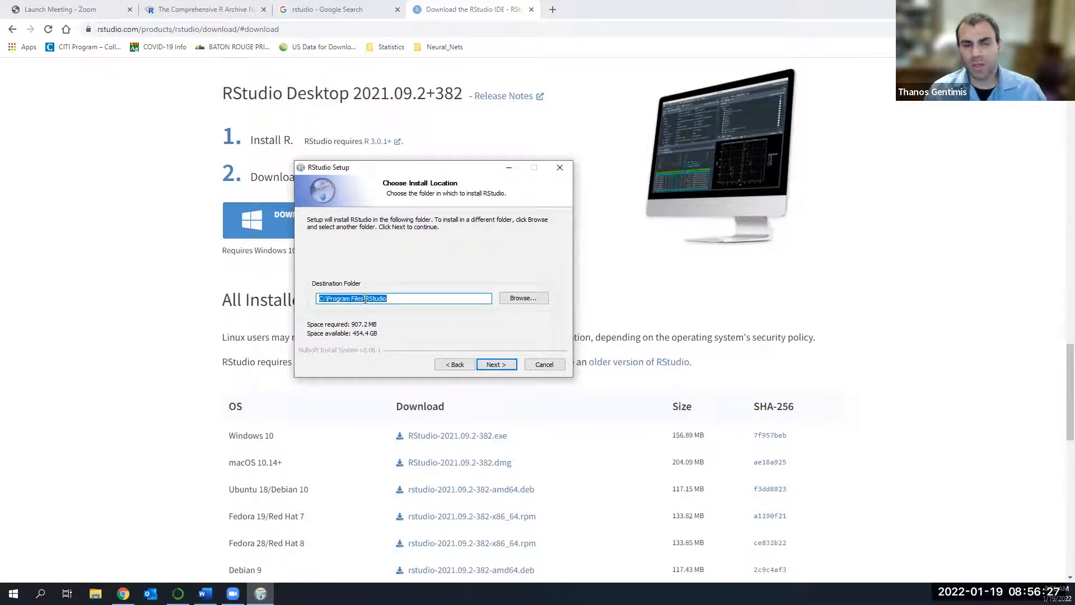
click(496, 365)
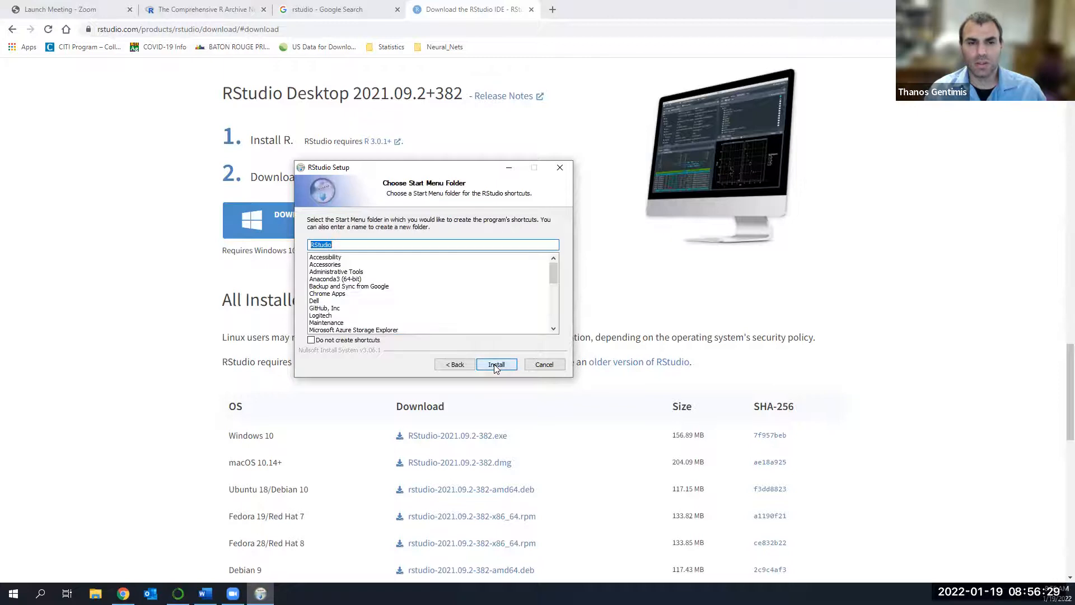
click(499, 369)
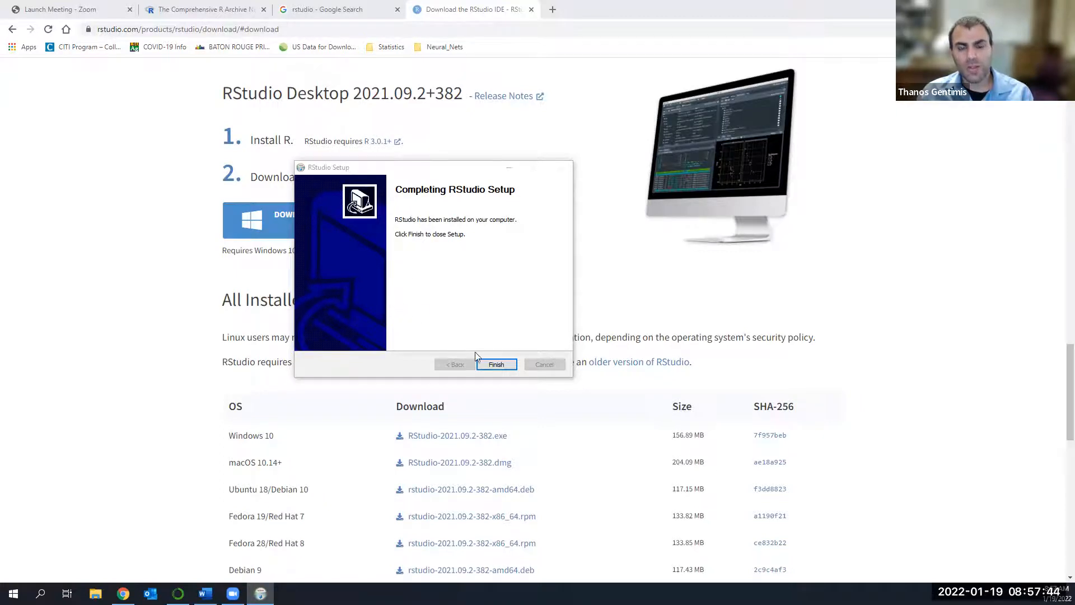
click(483, 365)
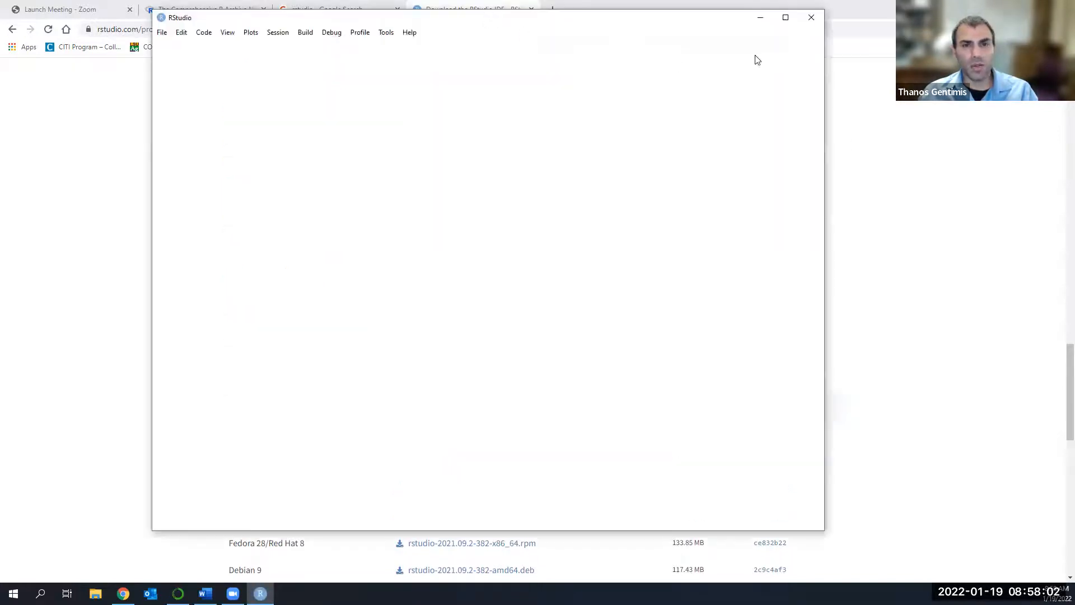
Open RStudio in a maximized window and widen the column holding the Environment and Plots panes to over a third of the window.
click(779, 20)
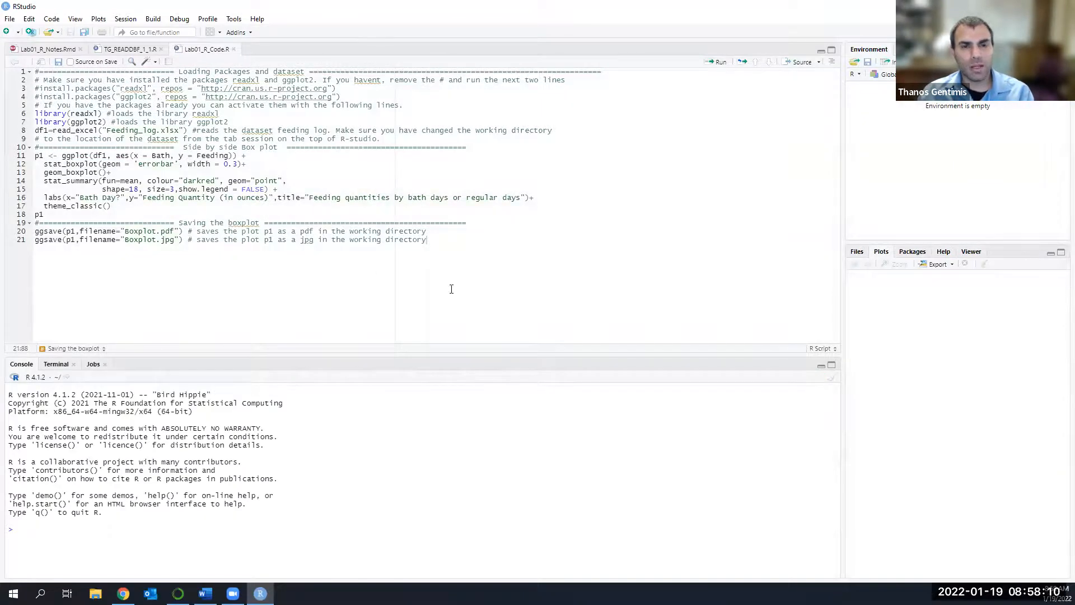
drag(845, 211, 665, 223)
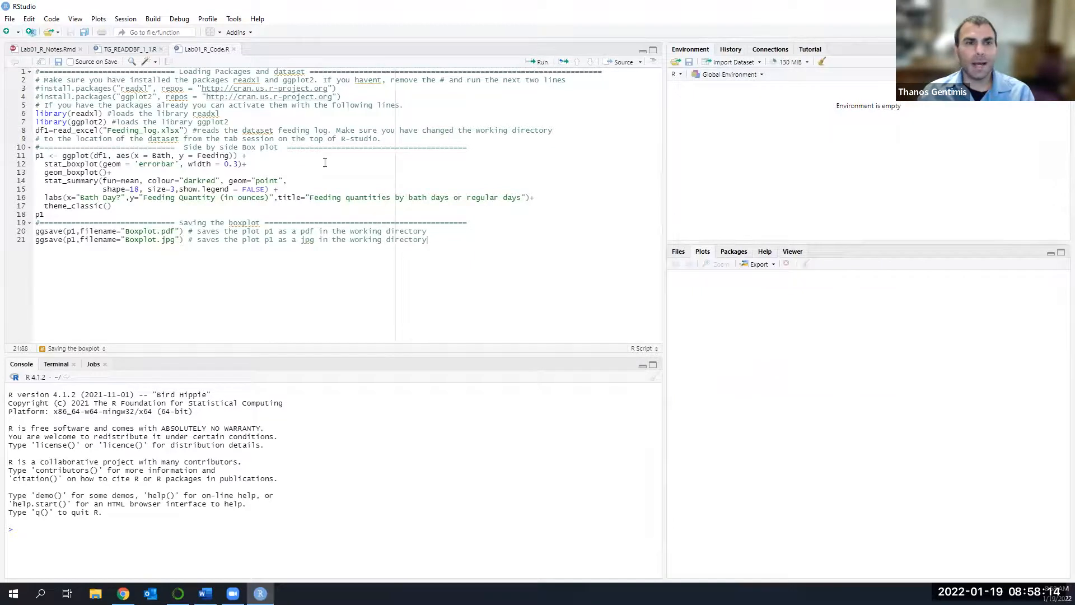
Close the three open source files Lab01_R_Code.R, TG_READDBF_1_1.R and Lab01_R_Notes.Rmd.
click(234, 49)
click(161, 49)
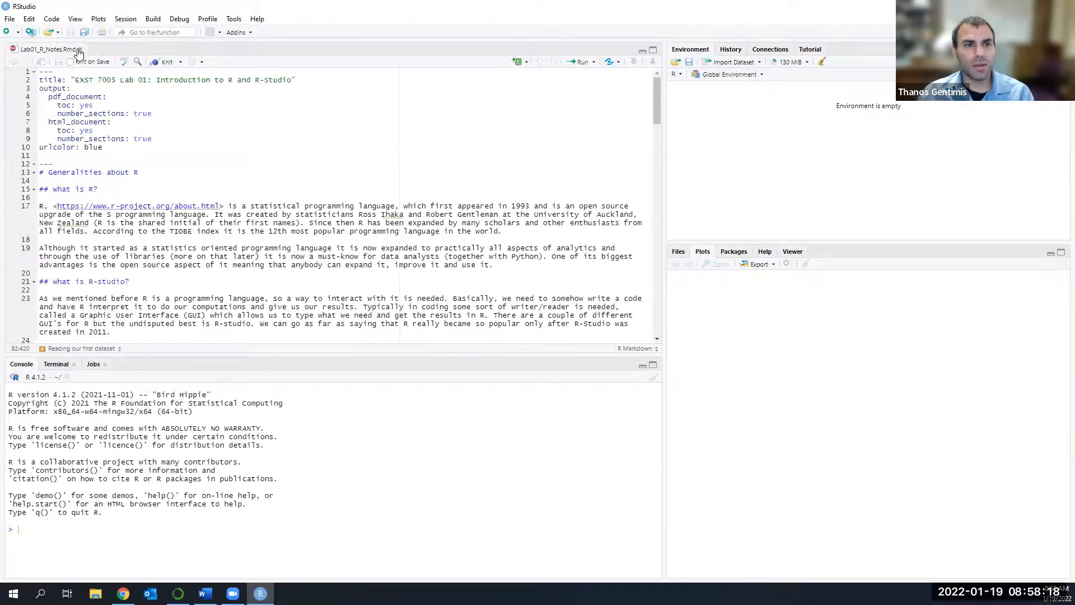
click(80, 49)
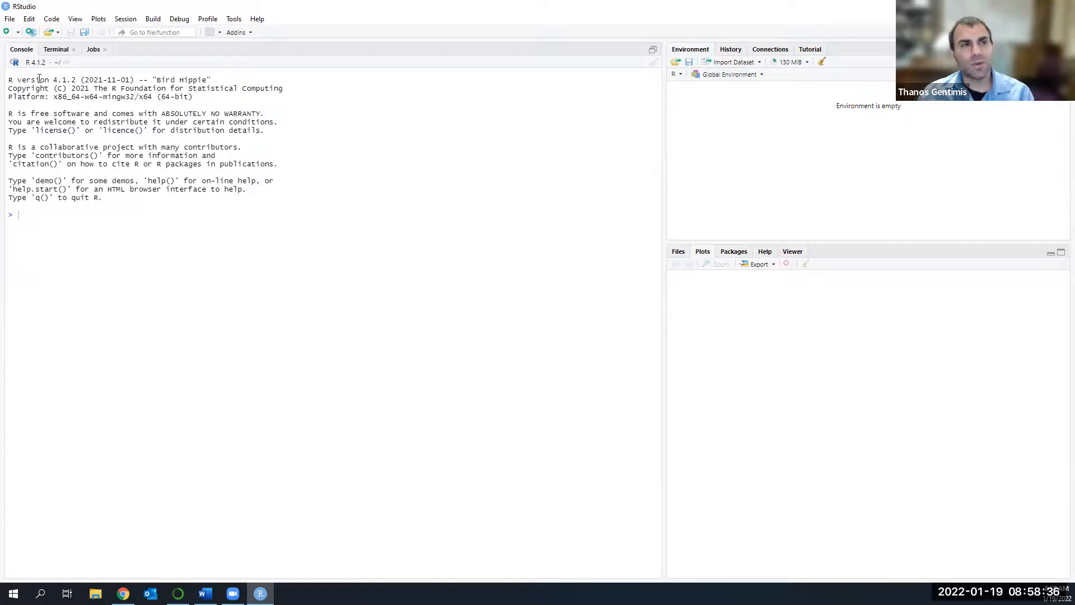
Create a new blank R script and make the Environment pane taller than the Plots pane.
click(7, 33)
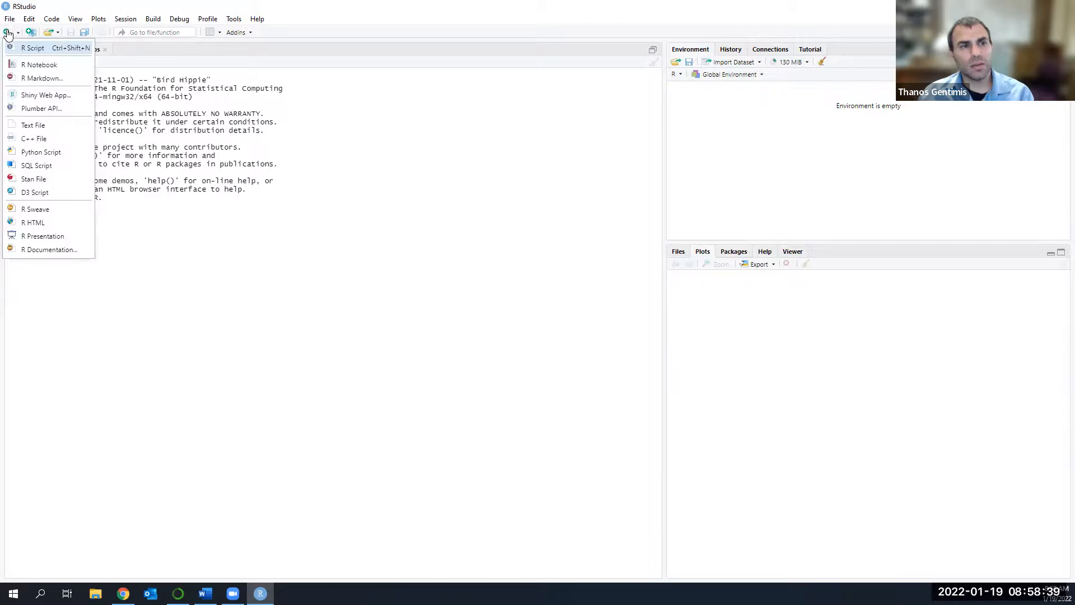
click(39, 50)
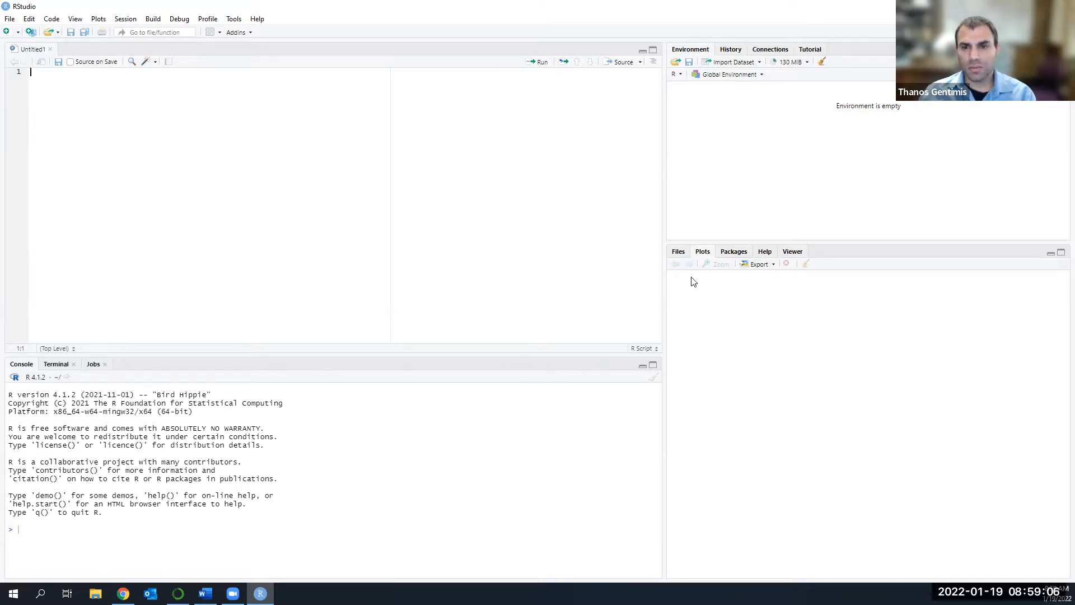
drag(719, 239, 726, 360)
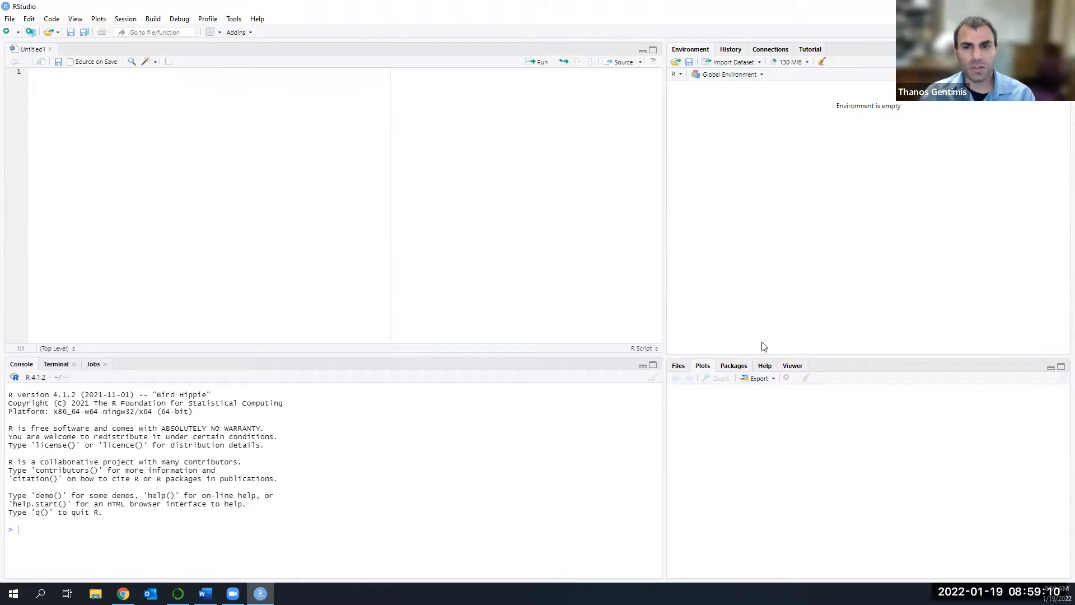